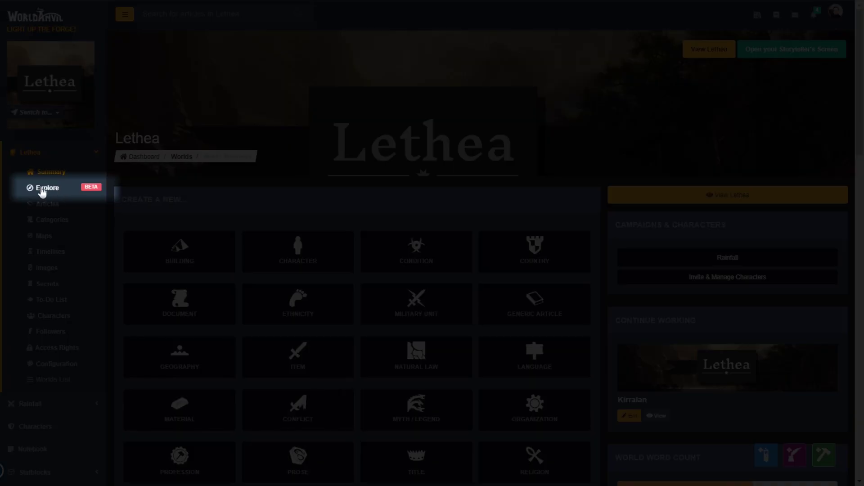
# - Open Lethea's Explore panel, look through Compendium, Atlas and Chronicles, and search for 'city'
pyautogui.click(42, 191)
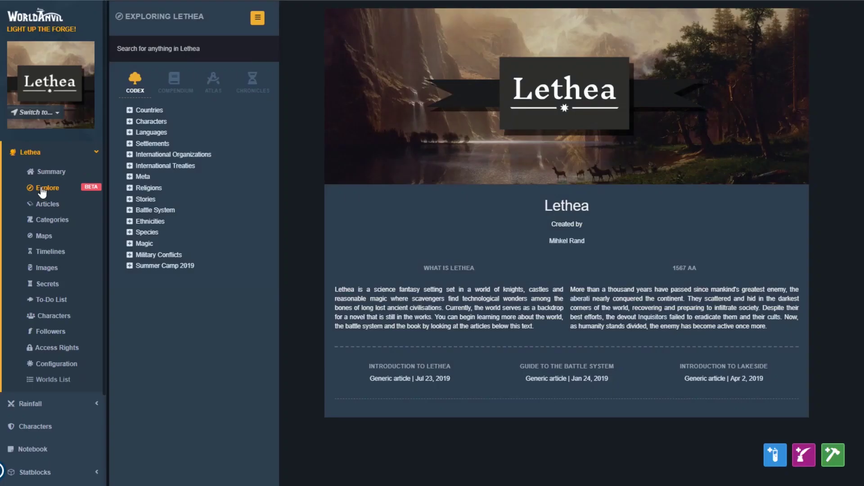
pyautogui.click(187, 88)
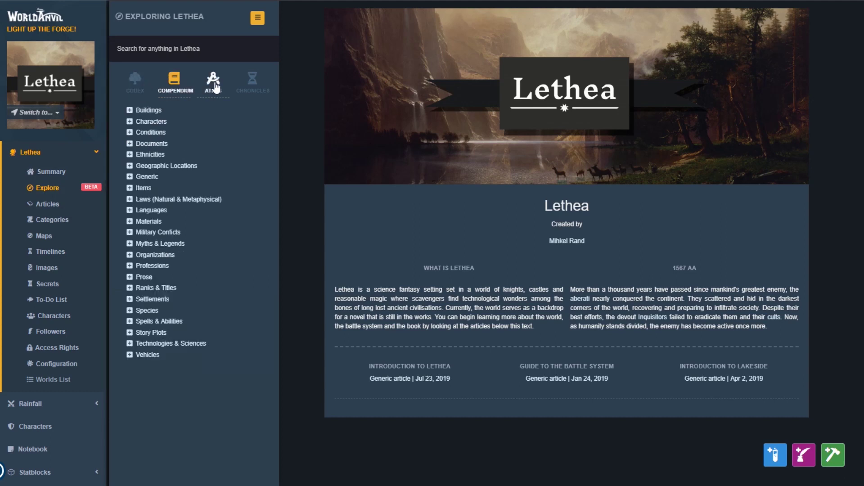
pyautogui.click(213, 83)
pyautogui.click(253, 83)
pyautogui.click(183, 49)
pyautogui.write('city')
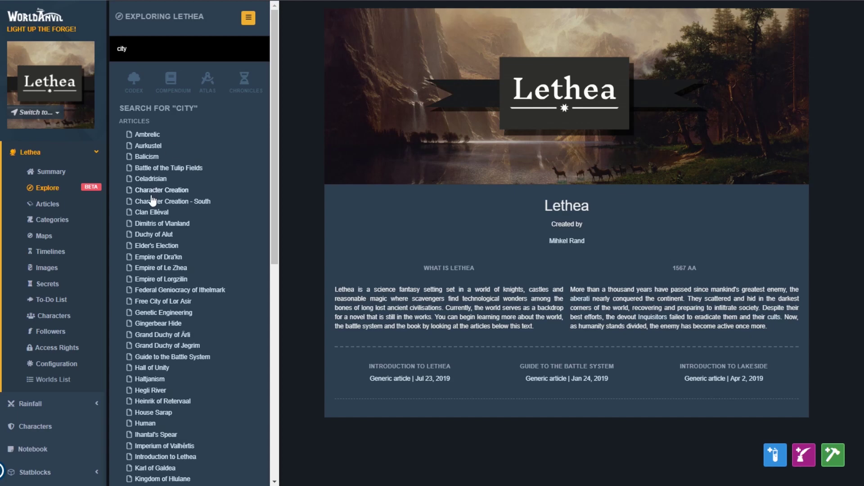
# - Read the Duchy of Alut article, then search Lethea for 'battle' and scroll the results
pyautogui.click(146, 235)
pyautogui.moveTo(854, 45); pyautogui.dragTo(831, 26)
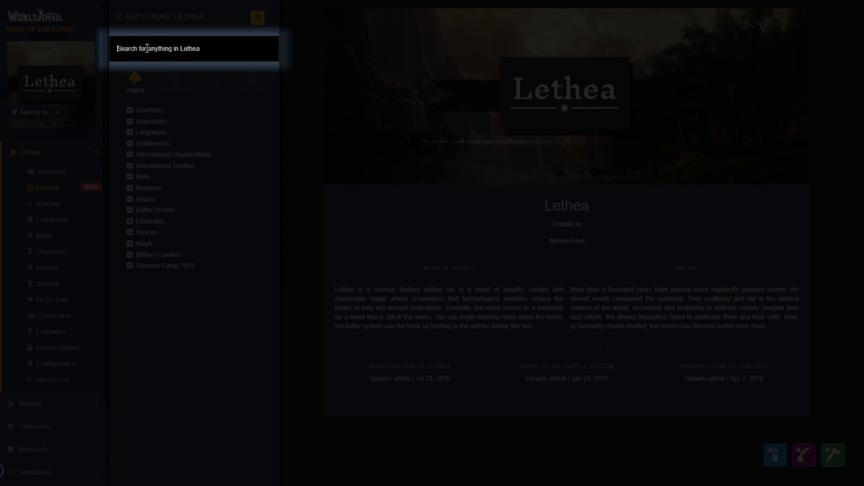
pyautogui.write('batt')
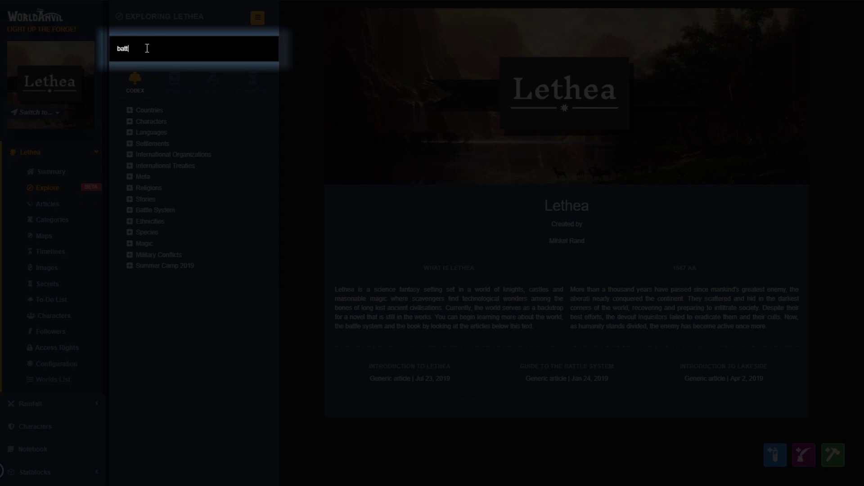
pyautogui.write('le')
pyautogui.press('Return')
pyautogui.moveTo(274, 37); pyautogui.dragTo(277, 158)
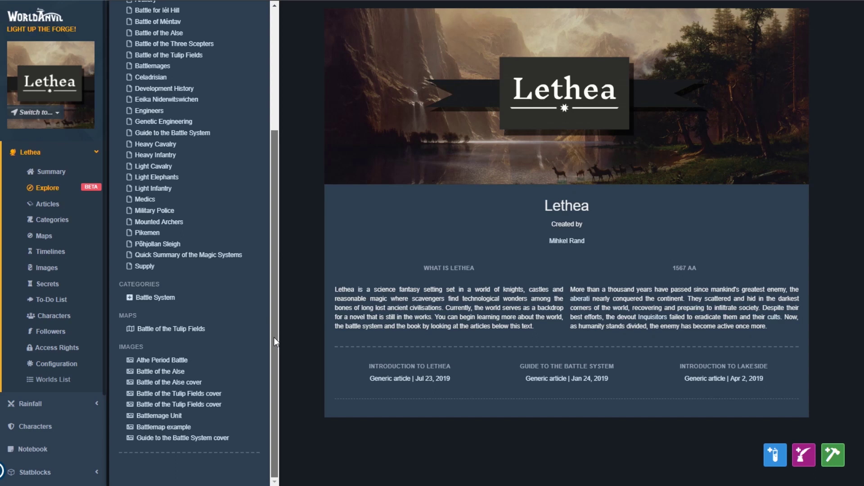
pyautogui.moveTo(273, 337); pyautogui.dragTo(287, 209)
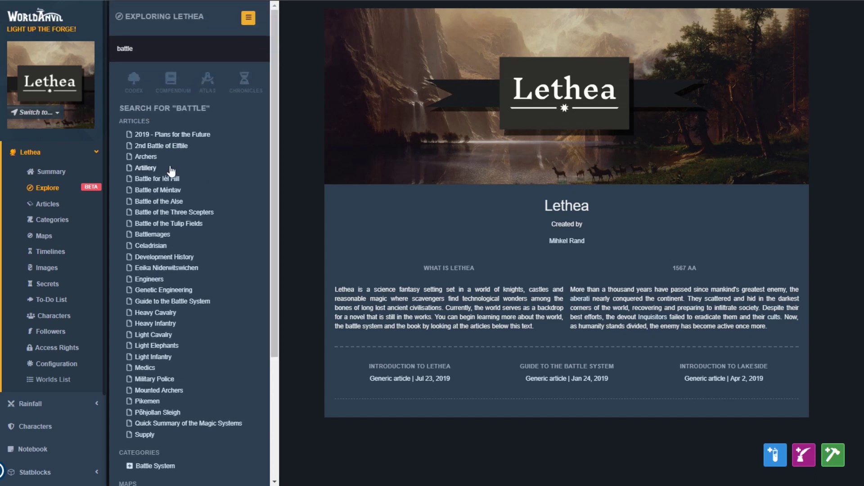
# - Open the Artillery article and scroll through its content
pyautogui.click(146, 168)
pyautogui.doubleClick(348, 182)
pyautogui.click(833, 77)
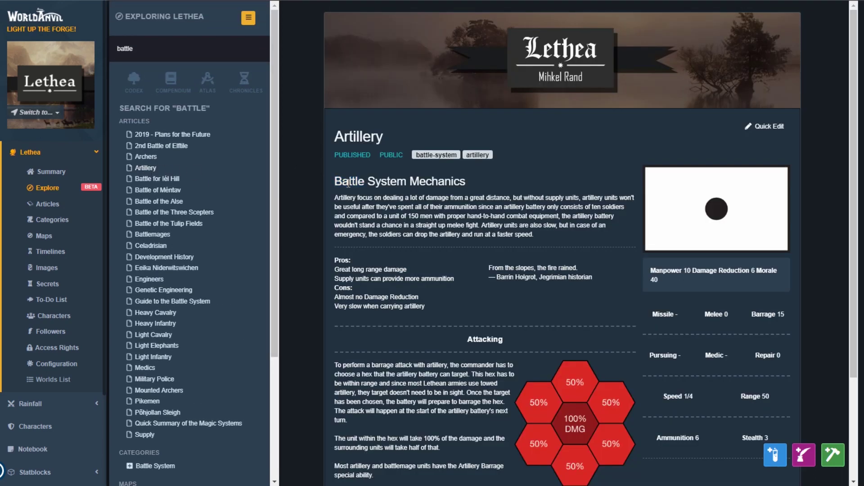
pyautogui.scroll(-1, 833, 77)
pyautogui.moveTo(274, 72); pyautogui.dragTo(272, 242)
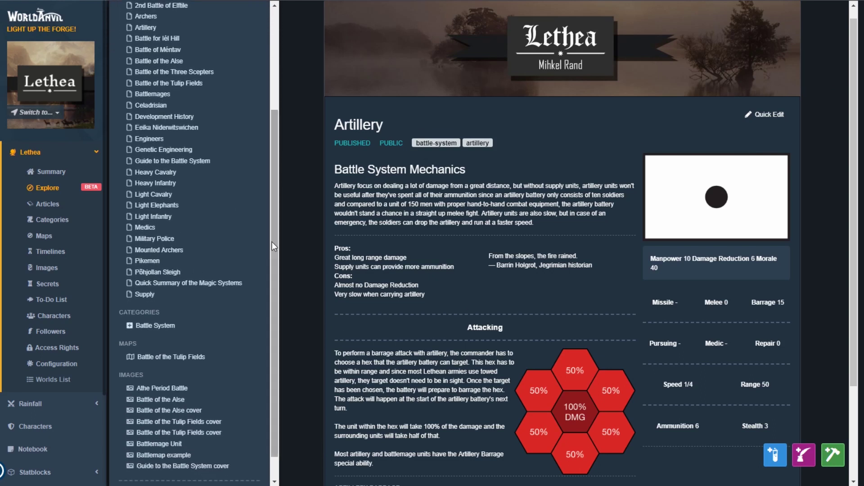
# - View the Battle of the Alse map image and the Athe Period Battle painting
pyautogui.click(172, 402)
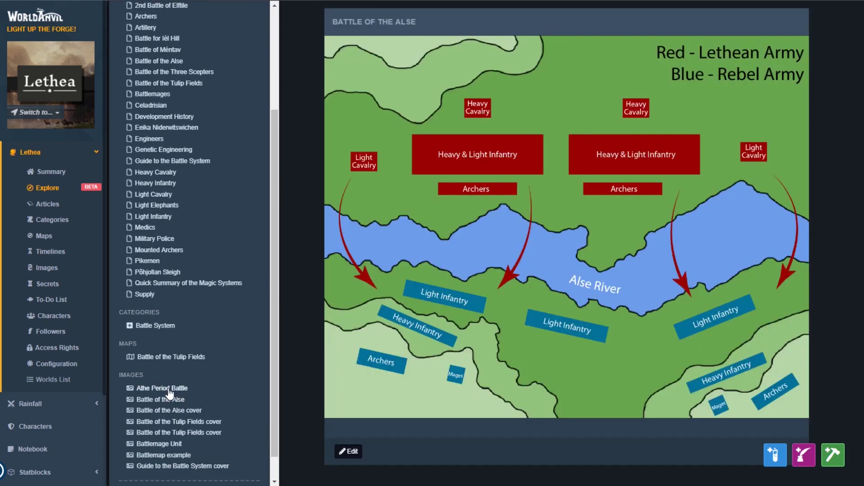
pyautogui.click(169, 390)
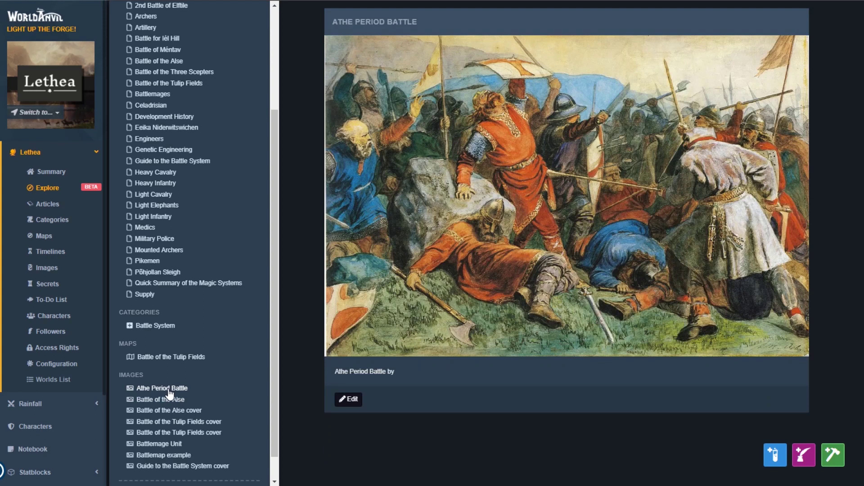
pyautogui.moveTo(271, 190); pyautogui.dragTo(281, 128)
# - Open Archers, list everything tagged battle-system, and open the Supply article
pyautogui.click(151, 106)
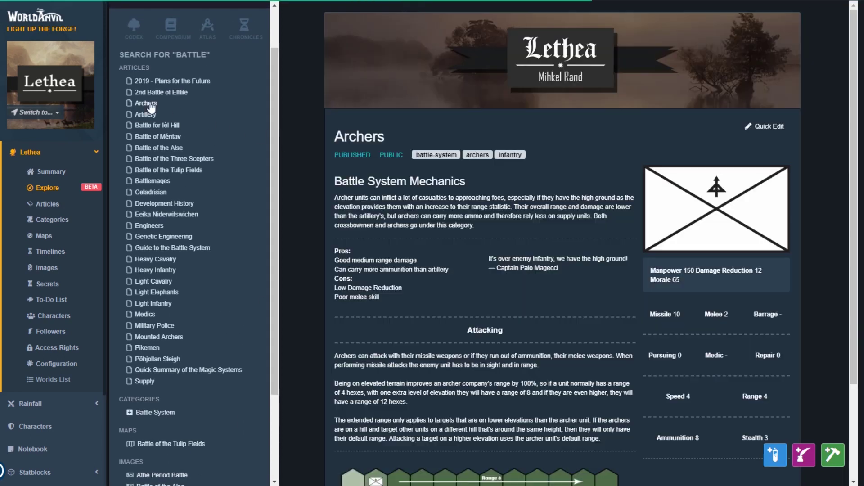
pyautogui.click(445, 159)
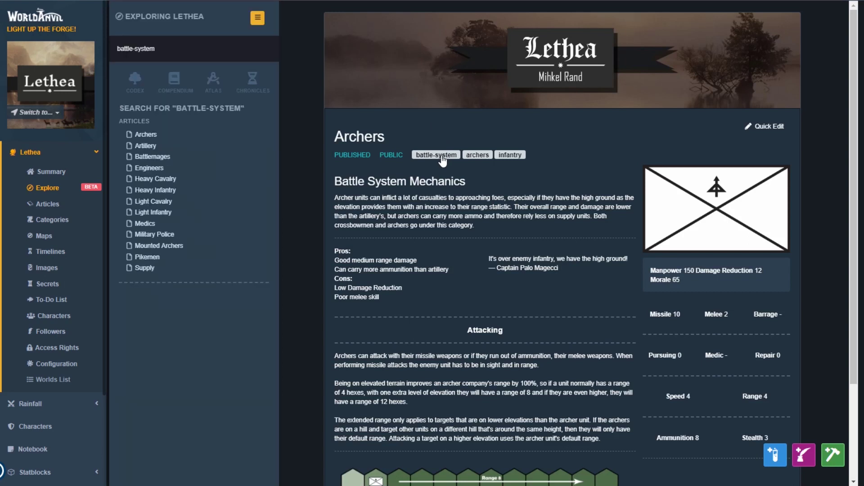
pyautogui.click(145, 269)
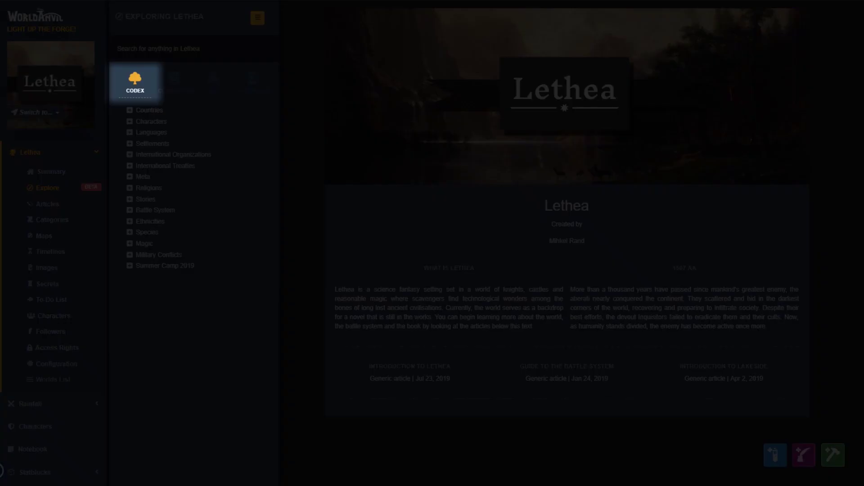
# - Expand Countries, Eastern, Nehenian Clans, Western and Southern in the Codex, then open Clan Elléval
pyautogui.click(130, 111)
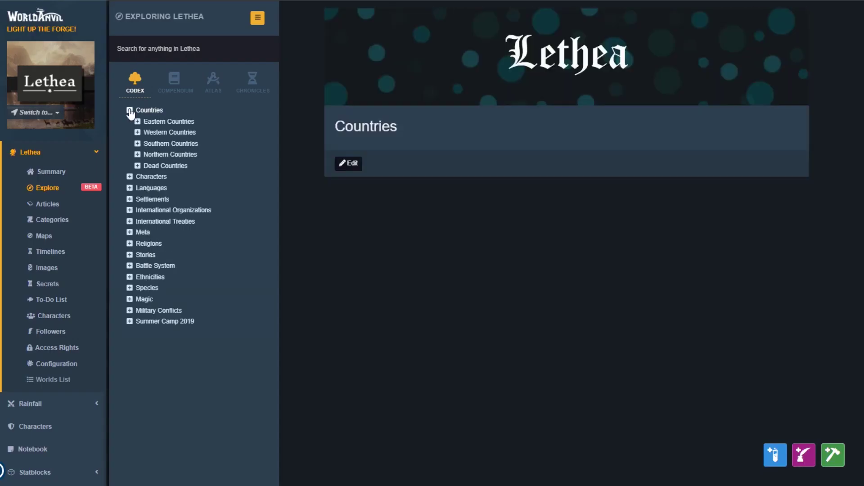
pyautogui.click(137, 121)
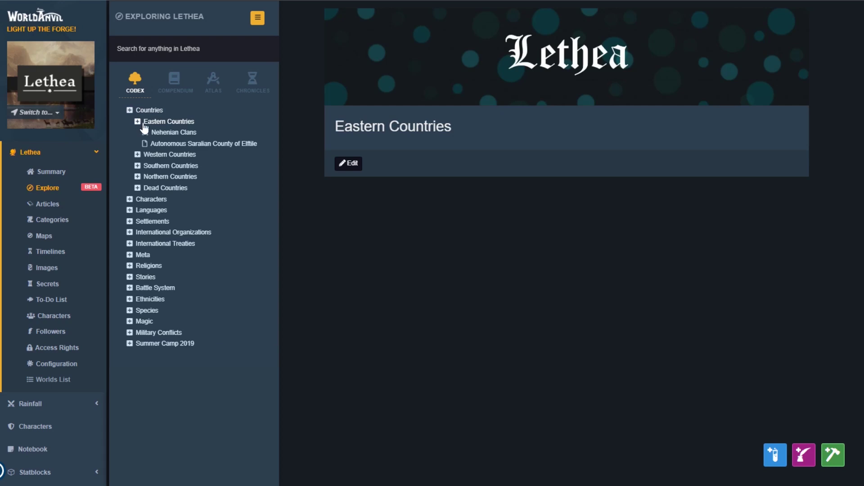
pyautogui.click(145, 133)
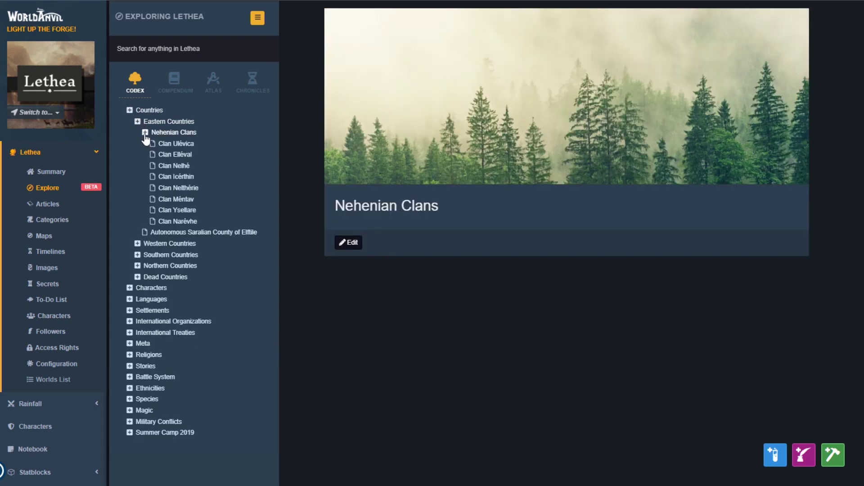
pyautogui.click(138, 244)
pyautogui.click(137, 288)
pyautogui.click(182, 157)
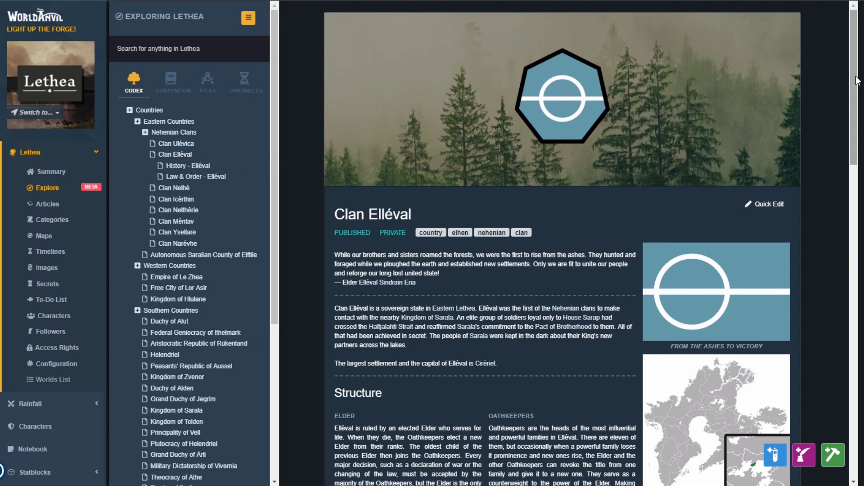
# - Open the full Kingdom of Sarala article and show the Saralian Expeditionary Army's unit table
pyautogui.scroll(-4, 720, 144)
pyautogui.moveTo(439, 147)
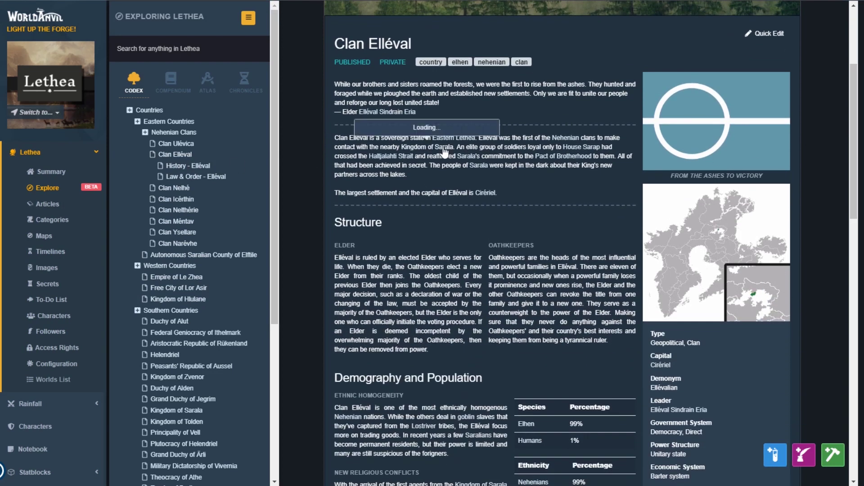
pyautogui.moveTo(582, 183); pyautogui.dragTo(585, 257)
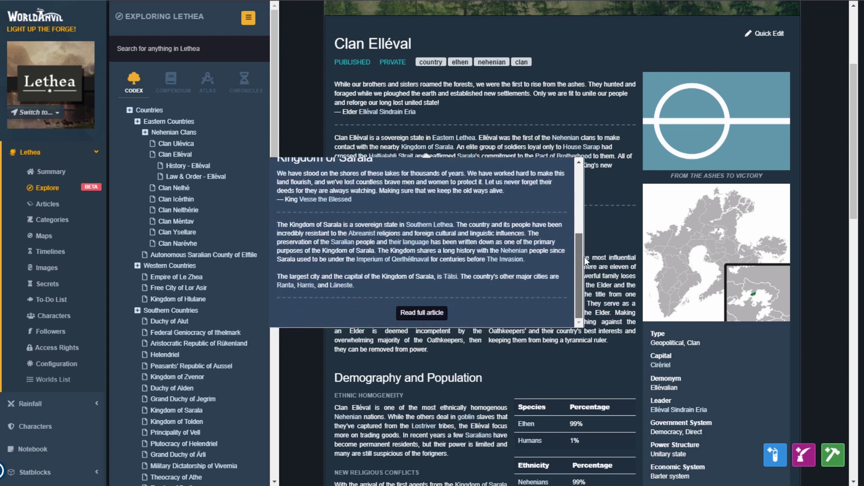
pyautogui.click(427, 313)
pyautogui.scroll(-12, 833, 225)
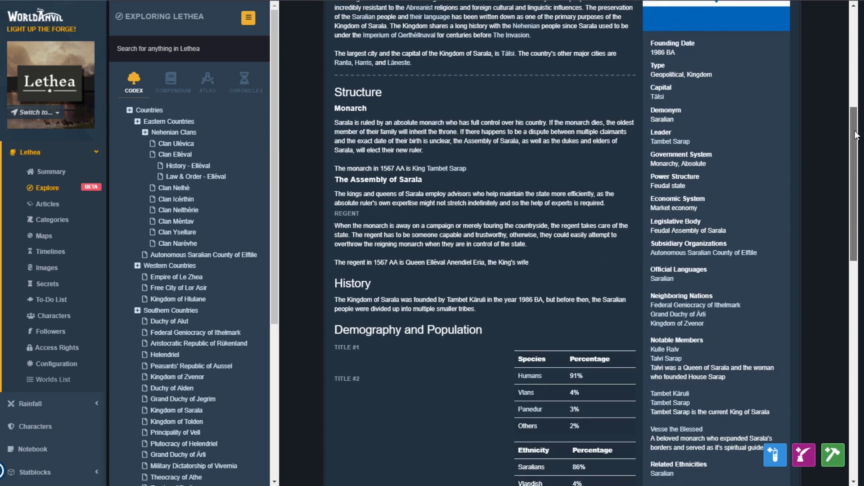
pyautogui.scroll(-2, 811, 252)
pyautogui.click(685, 87)
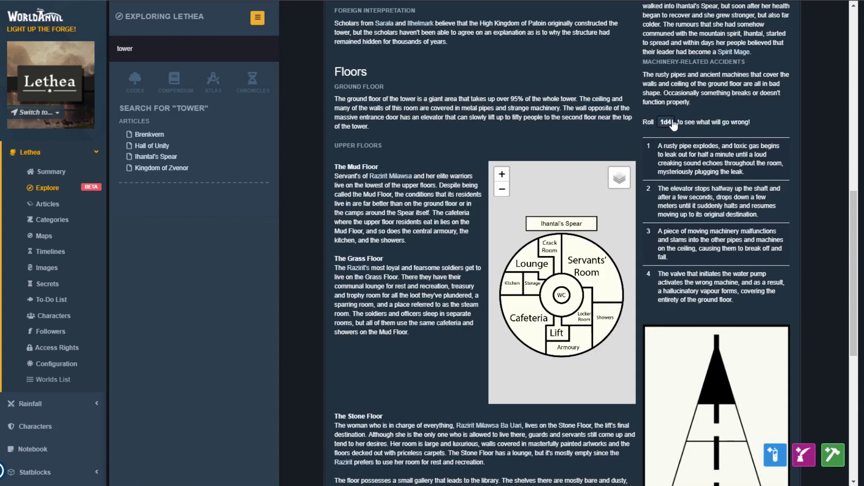
# - Roll the 1d4 accident table several times and show Ihantal's Spear's Mud Floor layer with markers
pyautogui.click(665, 122)
pyautogui.tripleClick(666, 122)
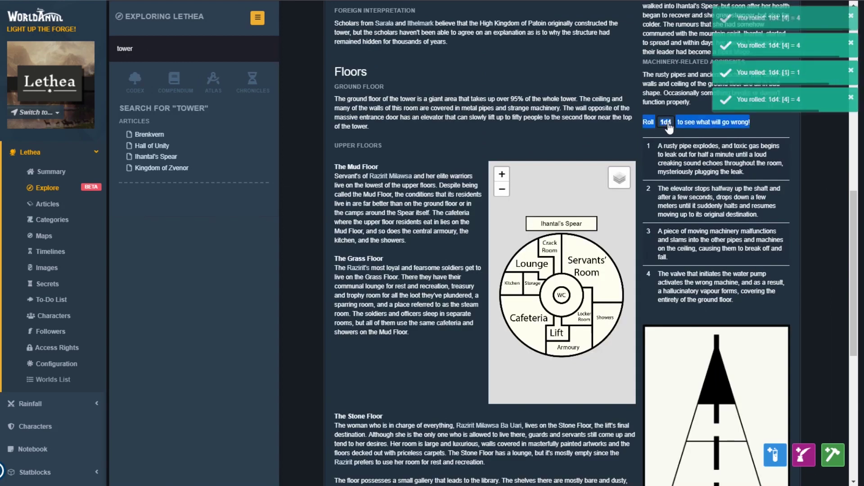
pyautogui.click(619, 176)
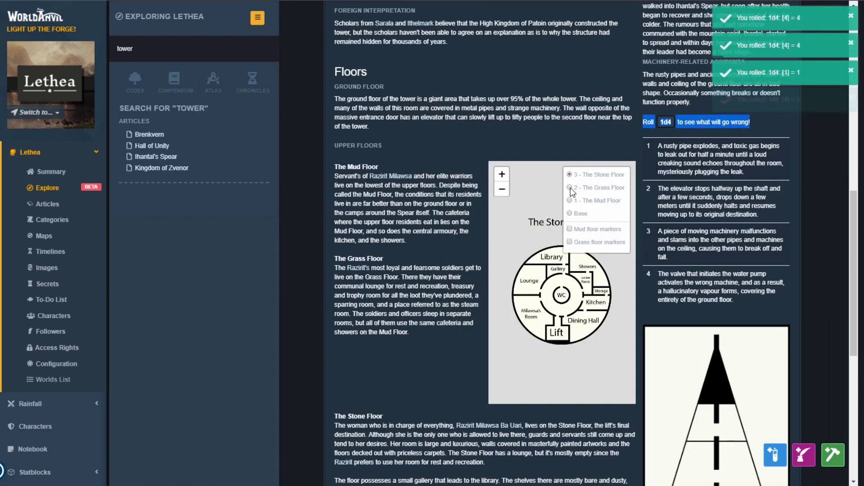
pyautogui.click(571, 188)
pyautogui.click(570, 200)
pyautogui.click(571, 230)
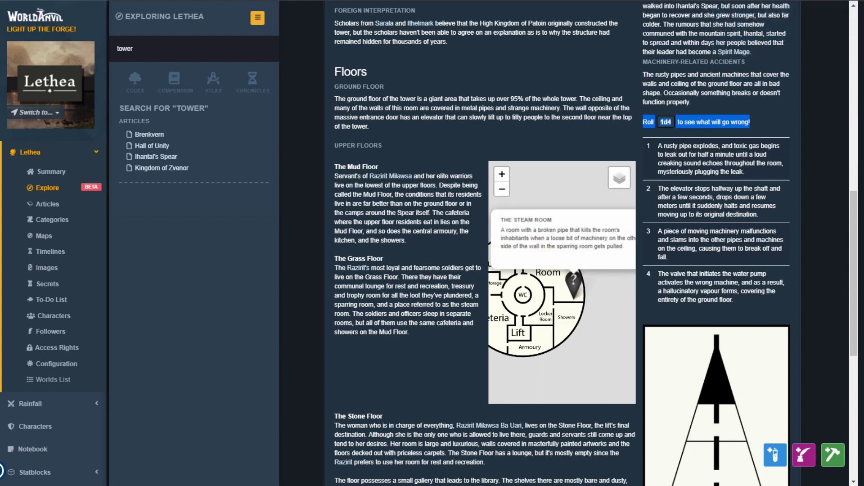
# - In the Compendium, open the Hall of Unity, Ihantal's Spear and Liklandic Stilt Houses building articles
pyautogui.click(174, 81)
pyautogui.click(129, 110)
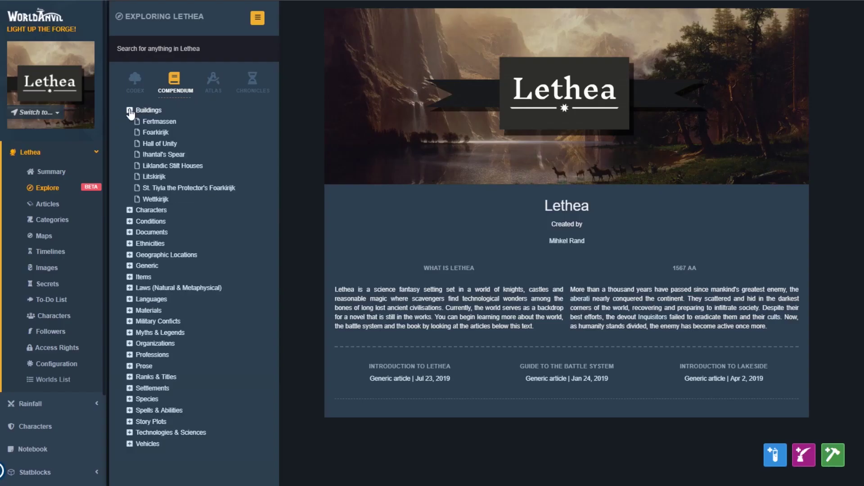
pyautogui.click(170, 144)
pyautogui.click(170, 156)
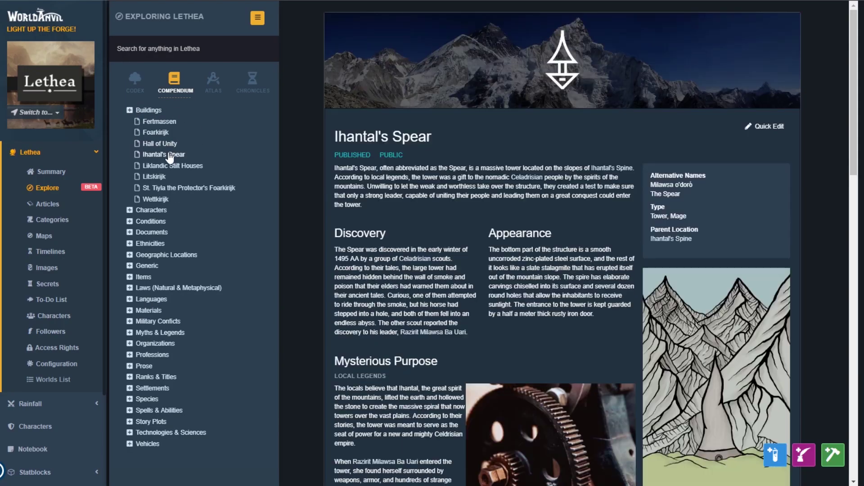
pyautogui.click(164, 167)
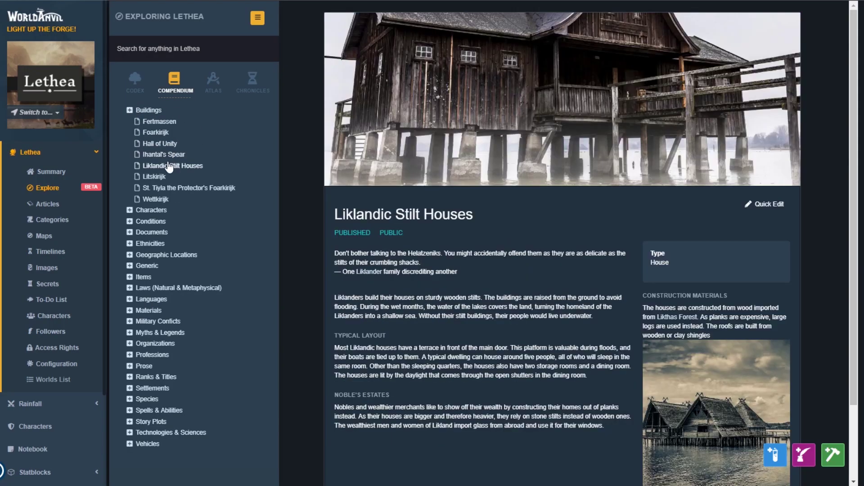
# - Open the Cloaks' Curse and Kikerosi's Disease condition articles, then switch to the Atlas
pyautogui.click(130, 222)
pyautogui.click(153, 233)
pyautogui.click(152, 245)
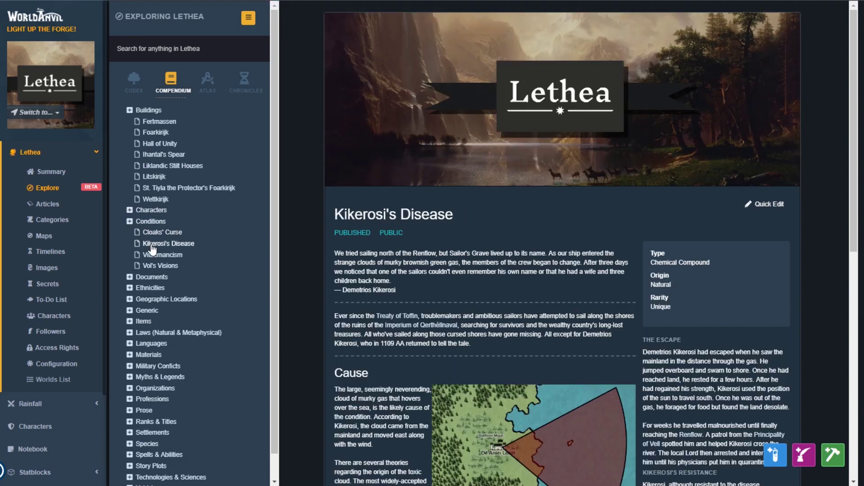
pyautogui.click(207, 81)
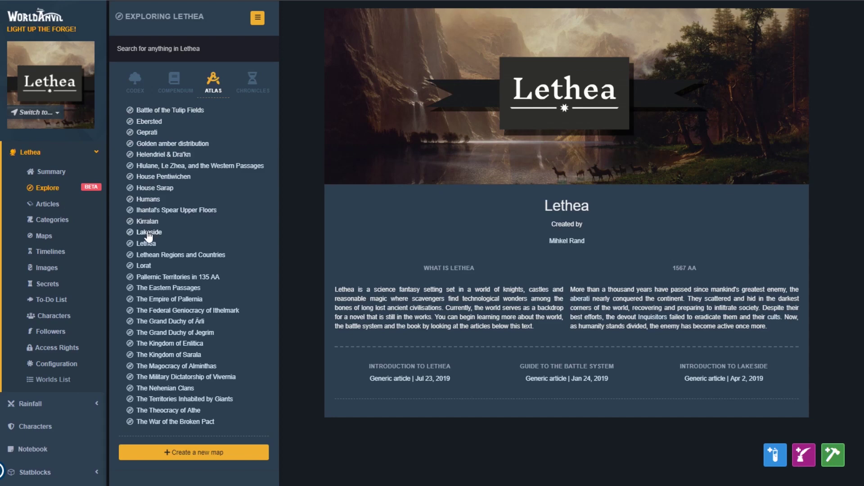
# - Open the Lethea map and follow markers to the Pallernia, Ebersted and tavern interior maps
pyautogui.click(148, 232)
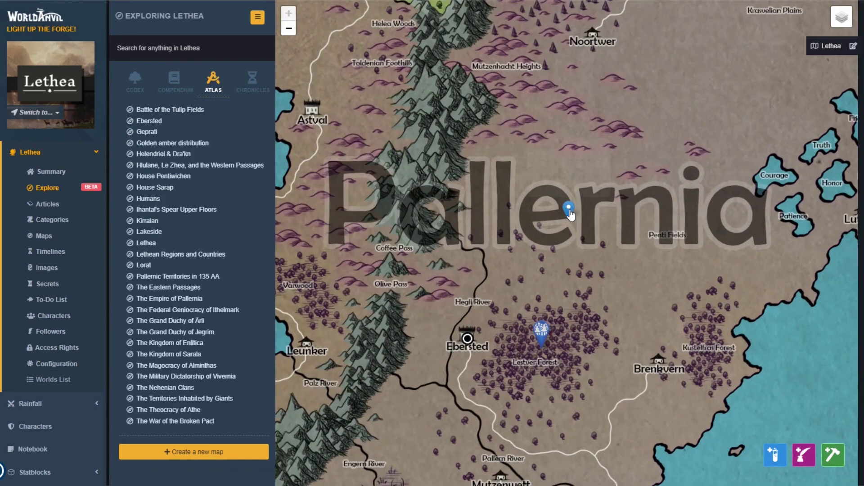
pyautogui.click(569, 212)
pyautogui.click(558, 171)
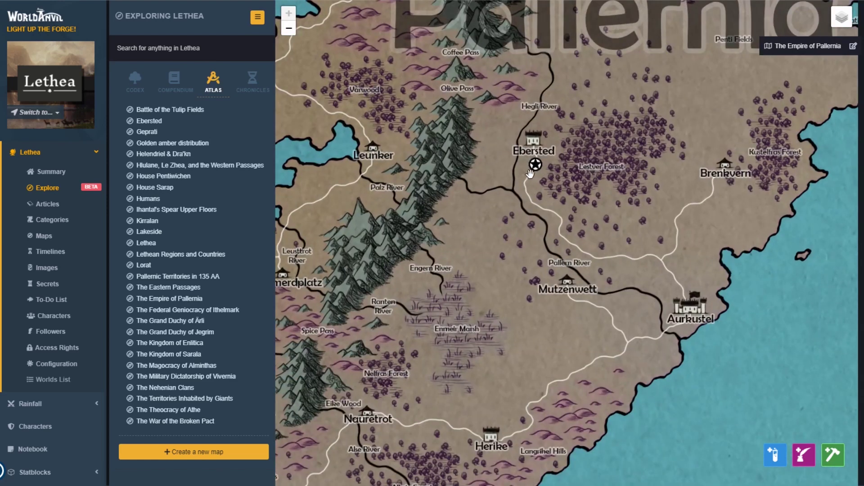
pyautogui.click(532, 172)
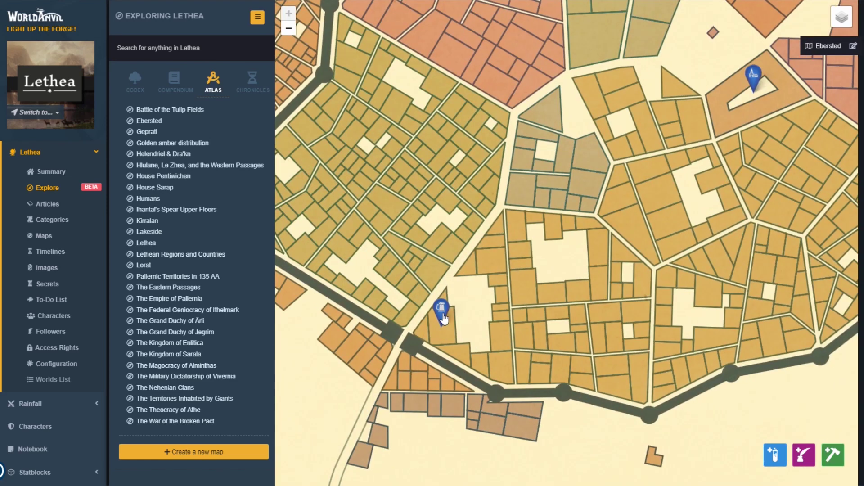
pyautogui.click(443, 311)
pyautogui.click(685, 171)
# - Open the Kingdom of Sarala article from its marker, then return to the Lethea world map
pyautogui.scroll(3, 690, 183)
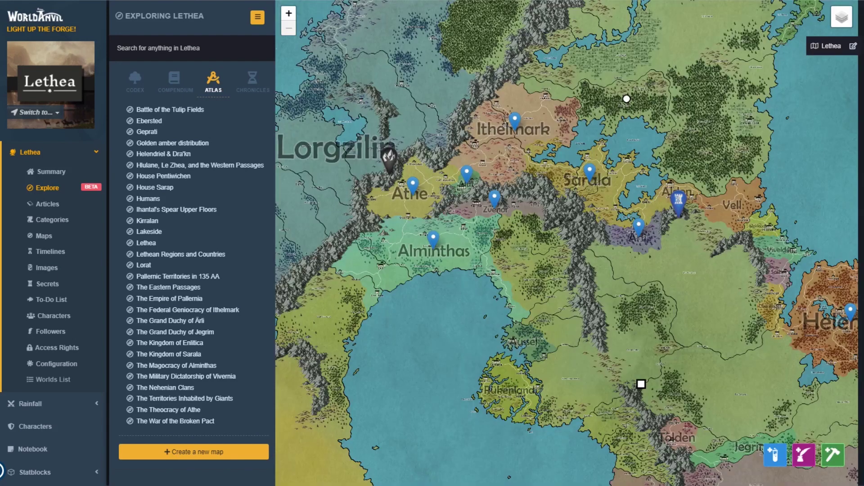
pyautogui.scroll(3, 585, 199)
pyautogui.click(589, 108)
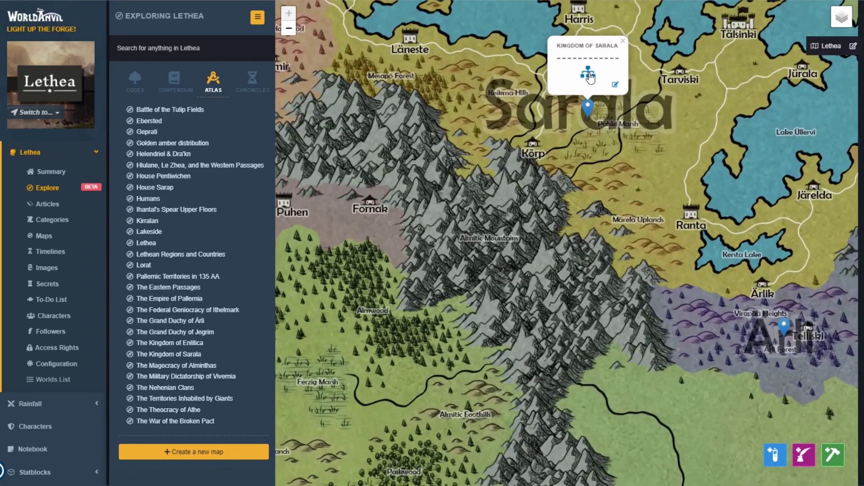
pyautogui.click(590, 75)
pyautogui.click(831, 49)
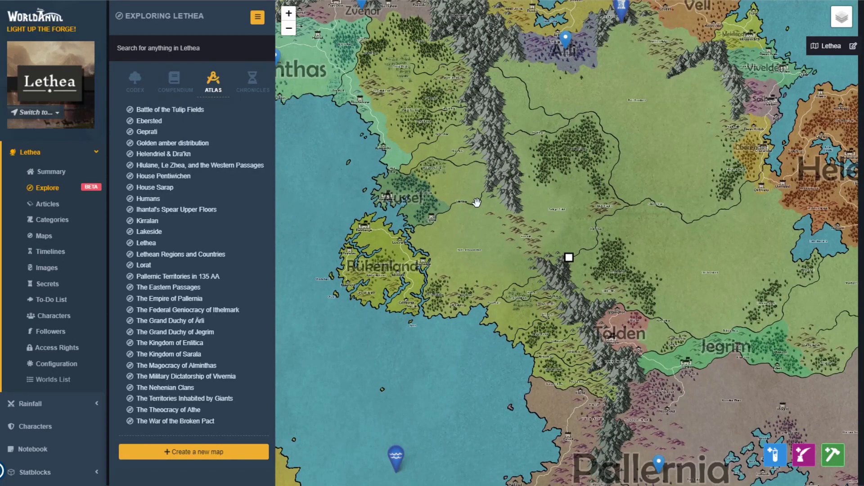
pyautogui.scroll(2, 361, 189)
# - Add an orange city marker 'Steendern' described as Aussel's coastal capital and main trade hub
pyautogui.rightClick(463, 216)
pyautogui.click(461, 23)
pyautogui.write('Steendern')
pyautogui.press('Tab')
pyautogui.write('Steendern city is the capital of Aussel. The coastal city is the main trade hub of the nation.')
pyautogui.click(478, 132)
pyautogui.click(478, 144)
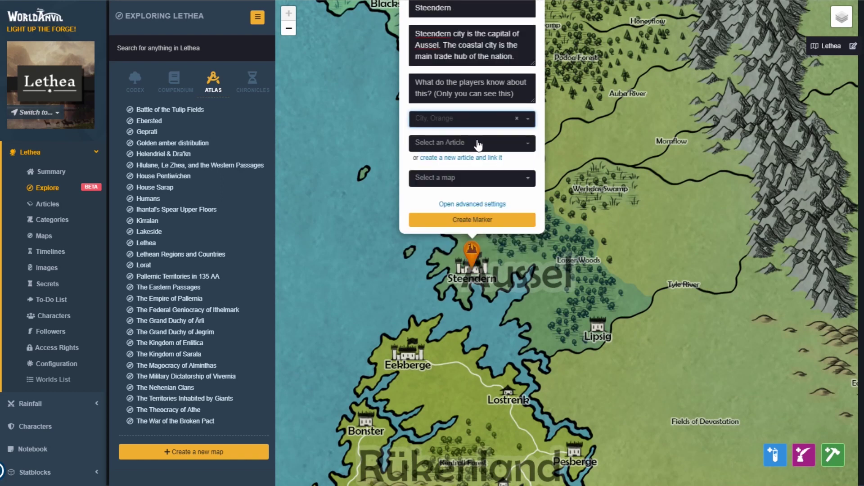
pyautogui.click(472, 219)
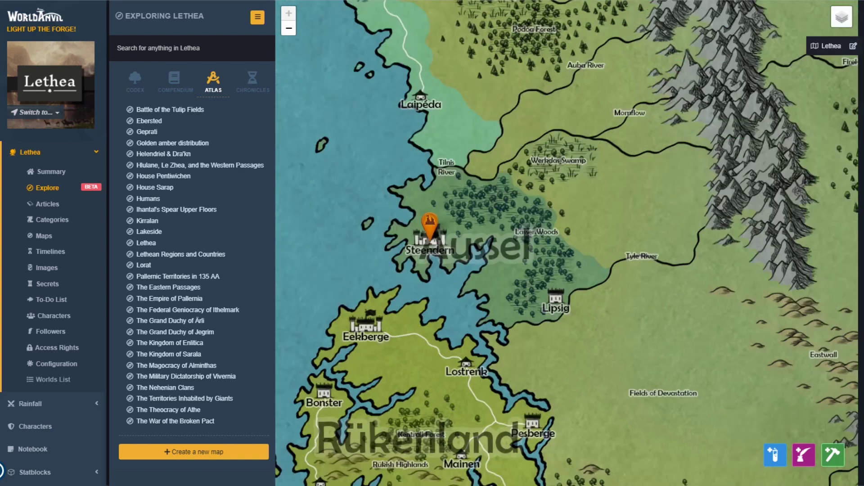
# - Open and close the Quick Article form and the Mass Image Upload panel
pyautogui.click(805, 456)
pyautogui.click(806, 461)
pyautogui.click(781, 462)
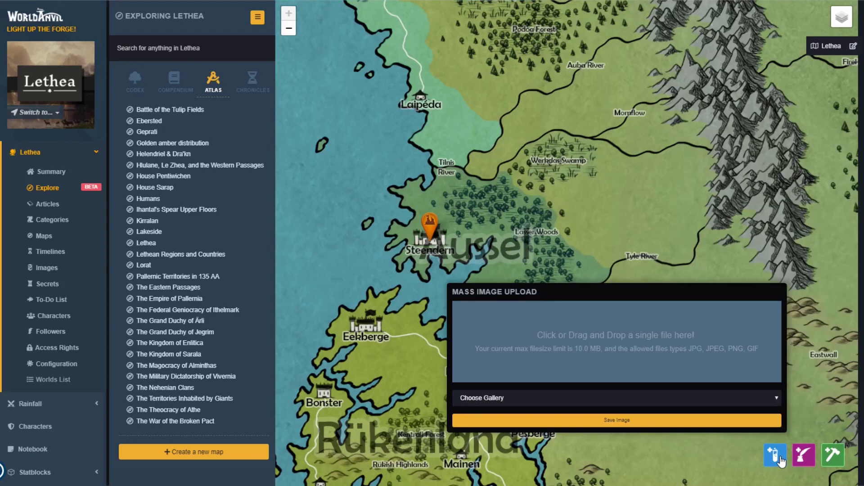
pyautogui.click(781, 462)
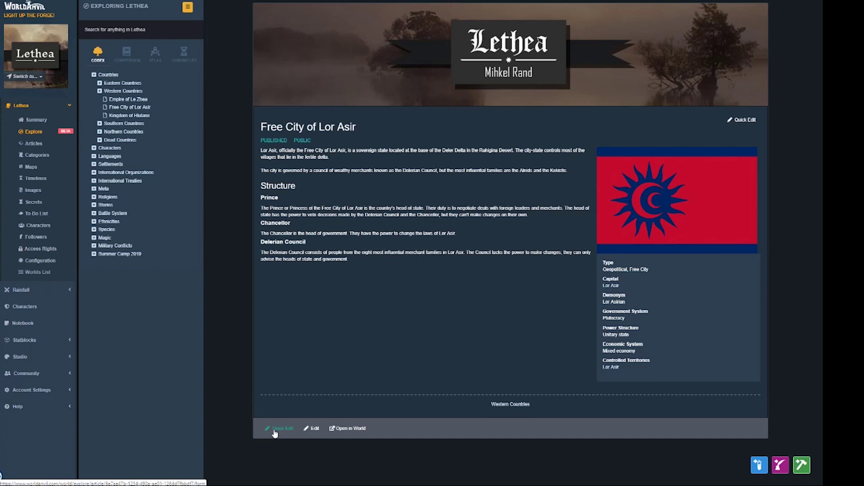
# - Quick-edit Free City of Lor Asir, typing a '#ci' tag and leaving the organization parent unchanged
pyautogui.click(278, 429)
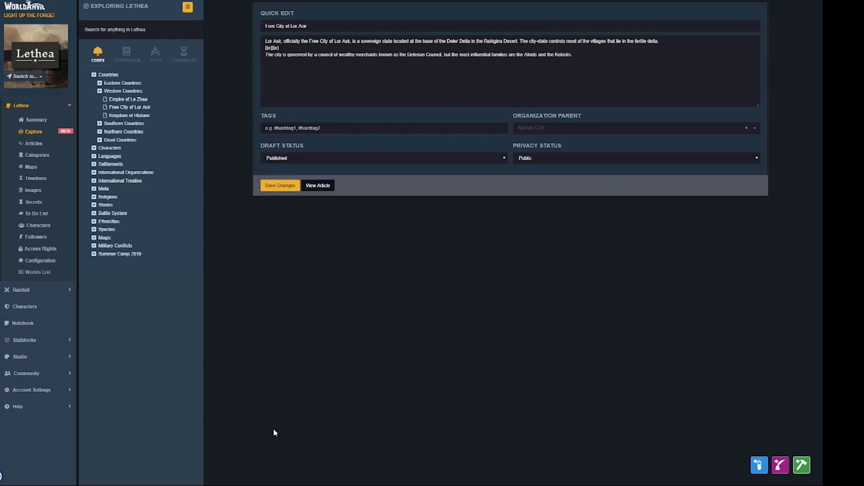
pyautogui.click(297, 128)
pyautogui.write('#city, #merchant')
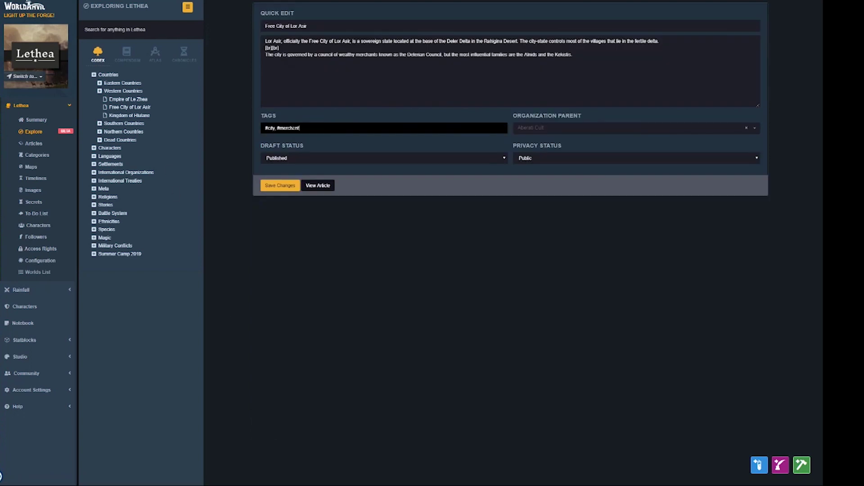
pyautogui.click(531, 129)
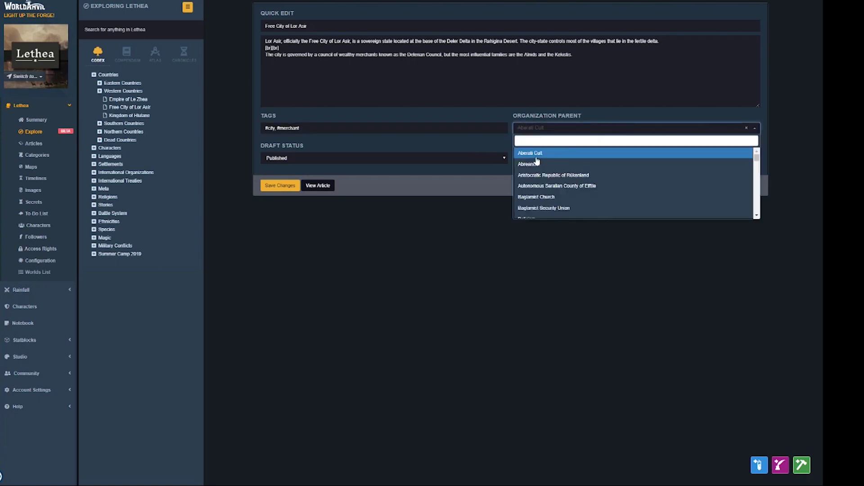
pyautogui.click(473, 140)
# - Keep the article Published and Public, save, and confirm the parent stays Aberati Cult
pyautogui.click(445, 158)
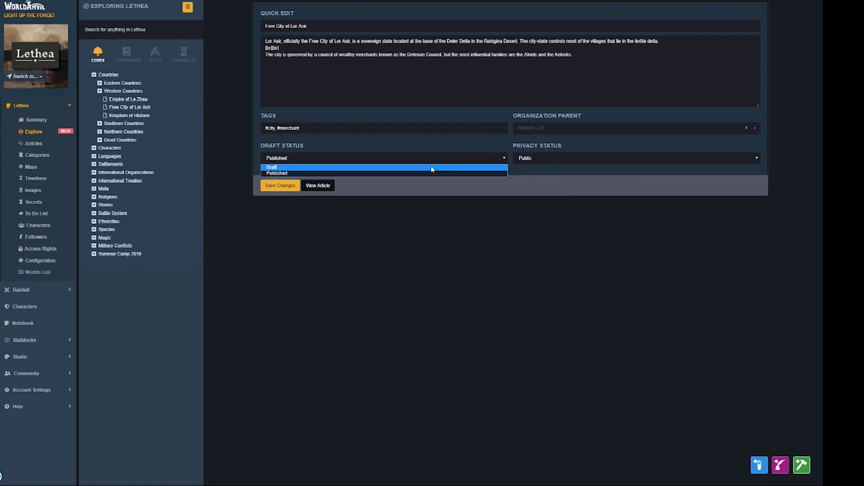
pyautogui.click(437, 161)
pyautogui.click(574, 159)
pyautogui.click(528, 161)
pyautogui.click(284, 186)
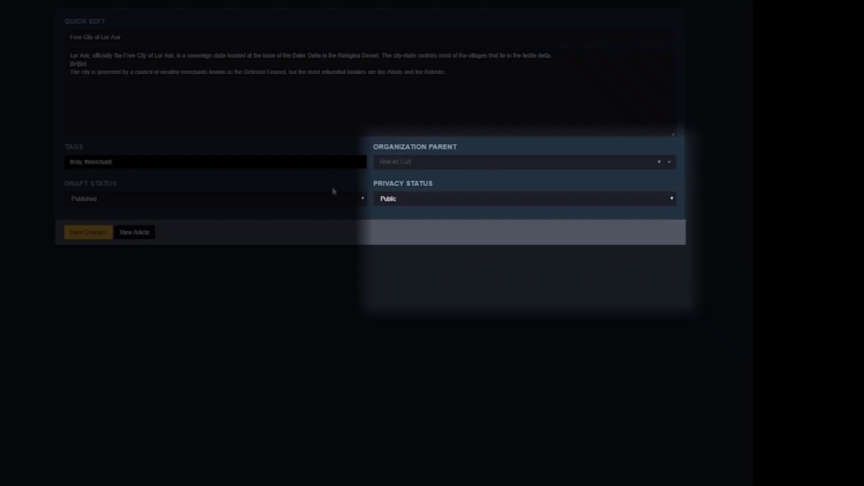
pyautogui.click(397, 165)
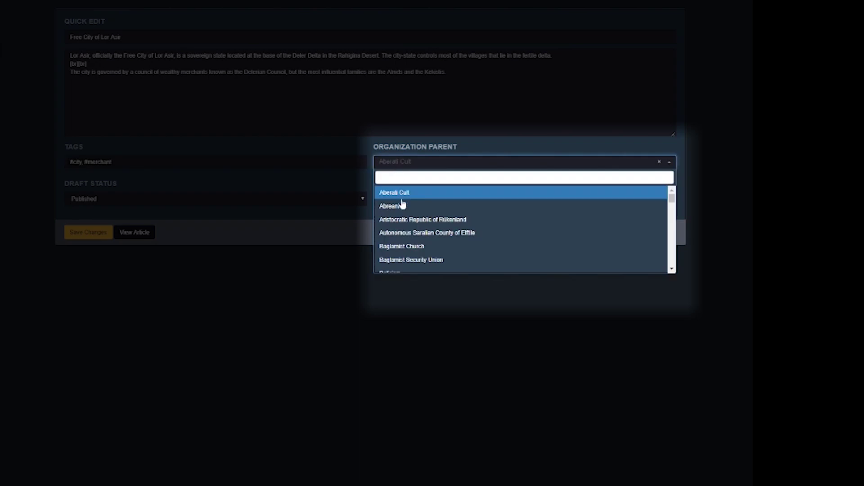
pyautogui.click(411, 163)
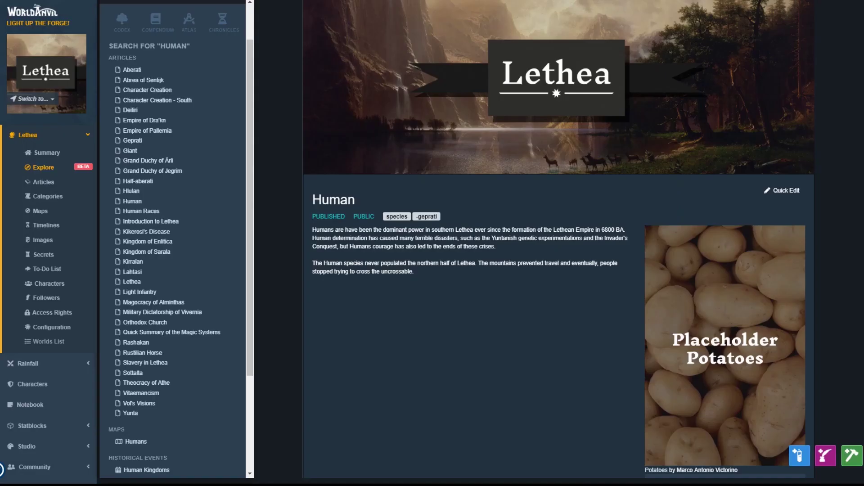
# - Preview the related articles in the Human and Orthodox Church relation trees, scrolling through their cards
pyautogui.scroll(-10, 843, 251)
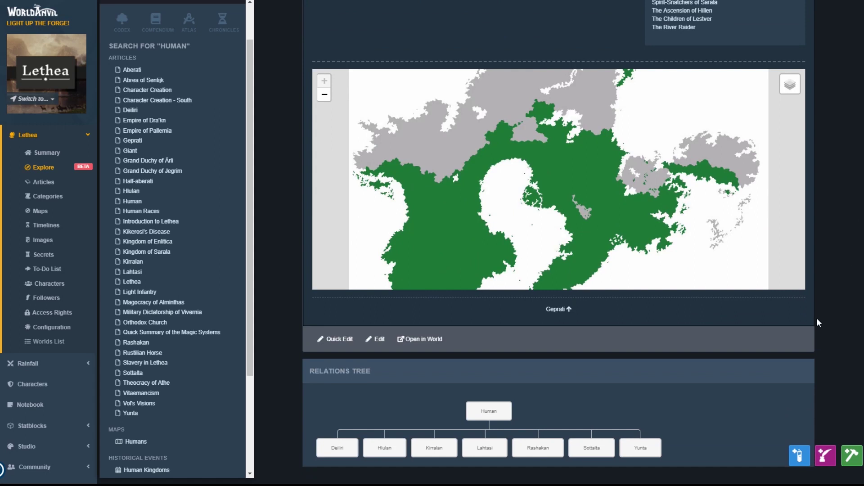
pyautogui.moveTo(434, 448)
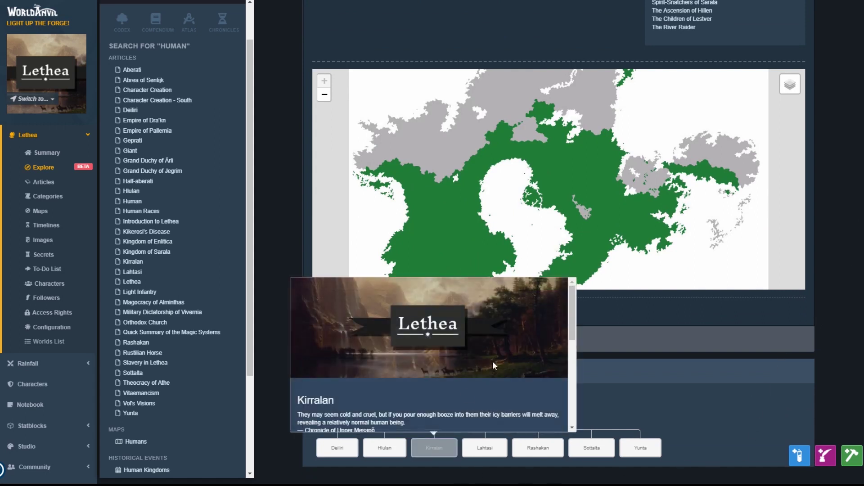
pyautogui.moveTo(570, 312); pyautogui.dragTo(579, 370)
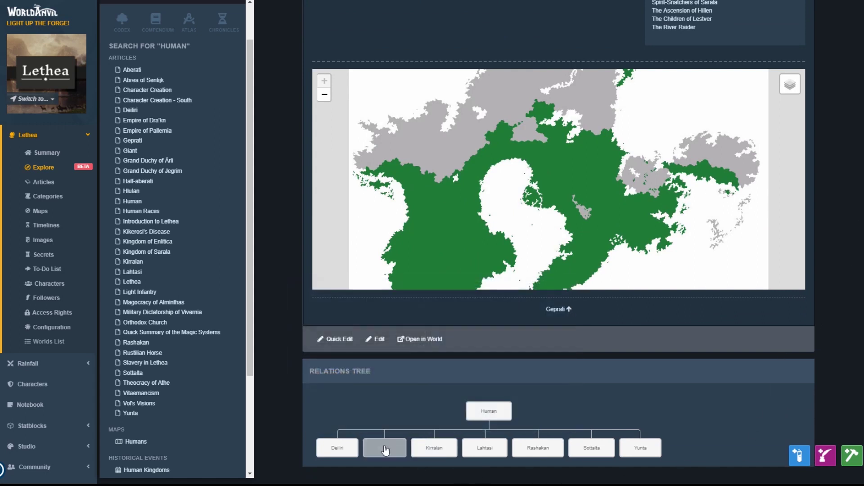
pyautogui.moveTo(510, 415)
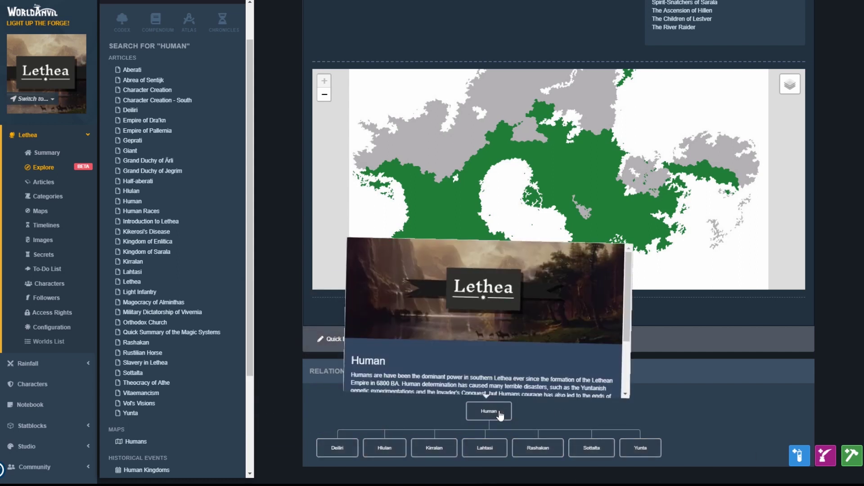
pyautogui.moveTo(626, 290); pyautogui.dragTo(625, 311)
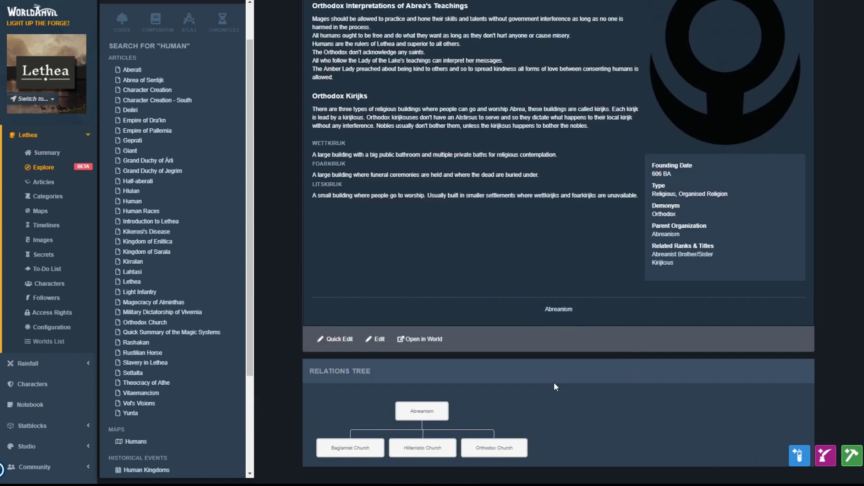
pyautogui.moveTo(350, 448)
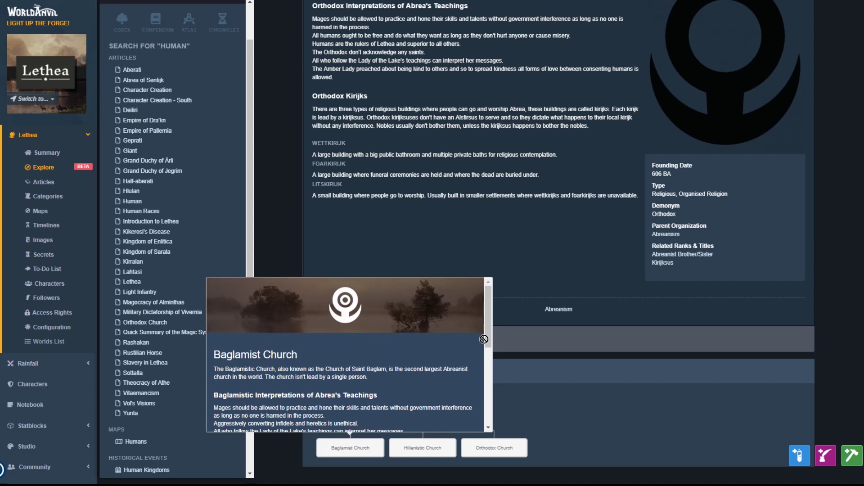
pyautogui.scroll(-2, 484, 342)
pyautogui.moveTo(494, 448)
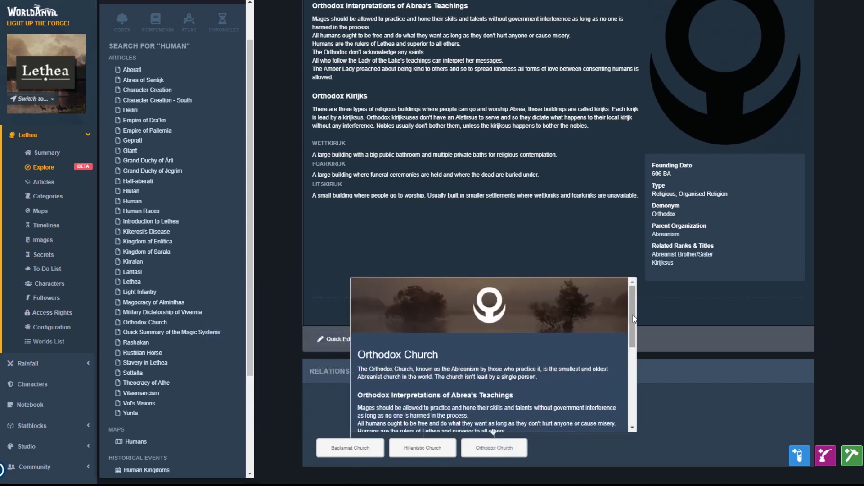
pyautogui.scroll(-2, 635, 319)
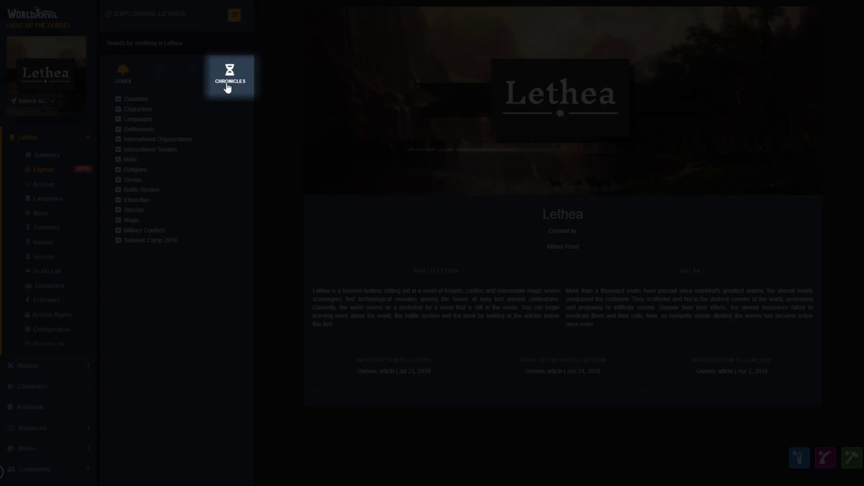
pyautogui.click(227, 86)
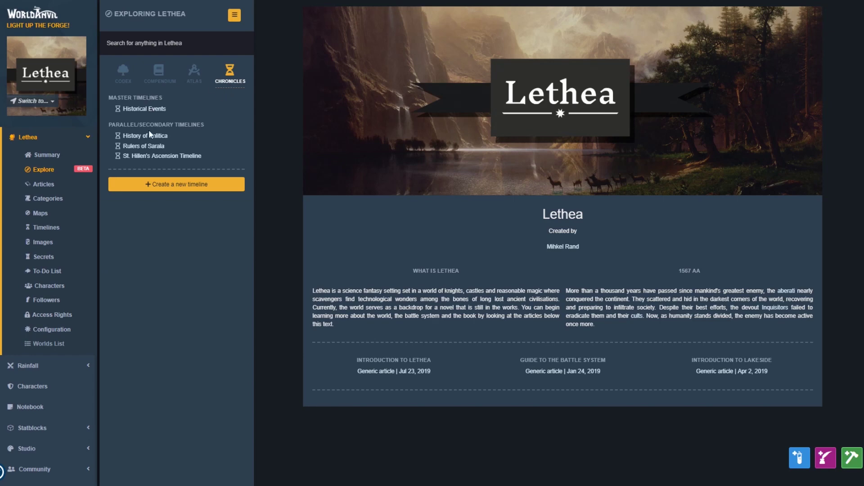
pyautogui.click(154, 110)
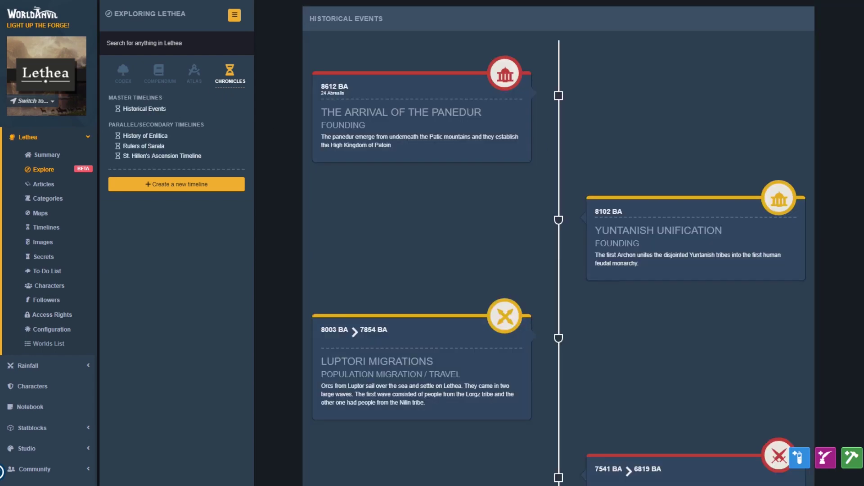
pyautogui.scroll(-10, 558, 243)
pyautogui.scroll(-10, 558, 243)
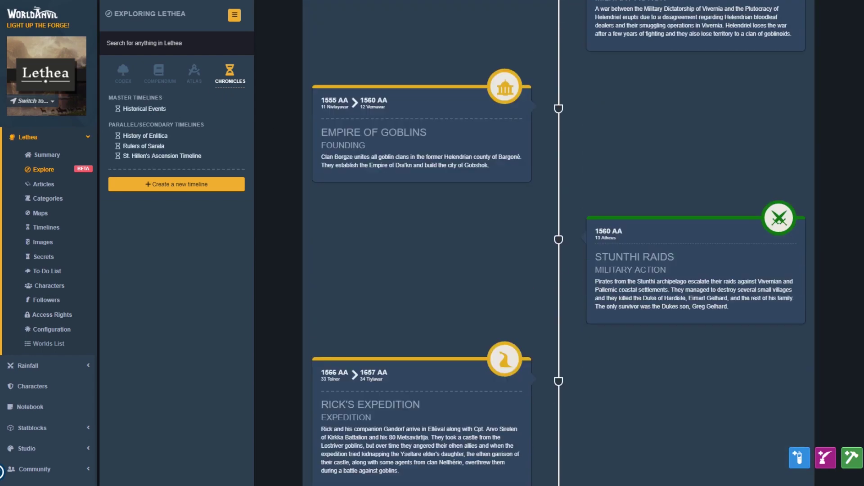
pyautogui.click(149, 15)
pyautogui.click(152, 40)
# - Search for 'battle', open Battle of the Alse, then open the full Empire of Le Zhea article
pyautogui.write('battle')
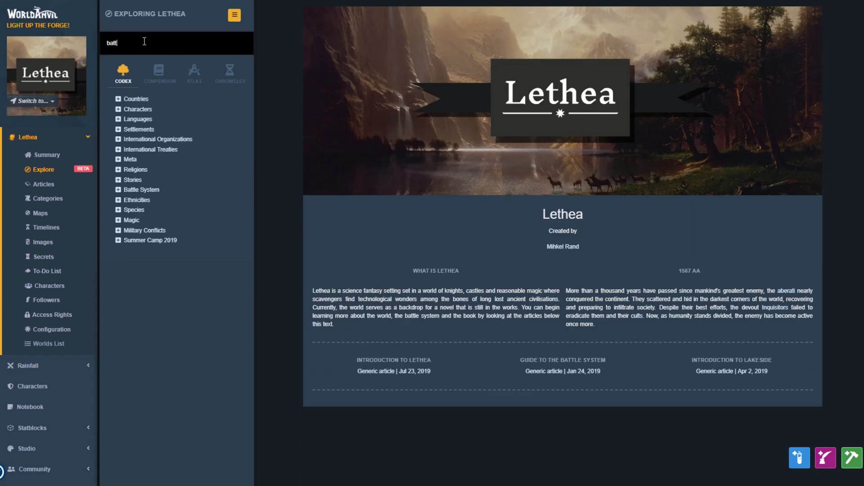
pyautogui.click(149, 182)
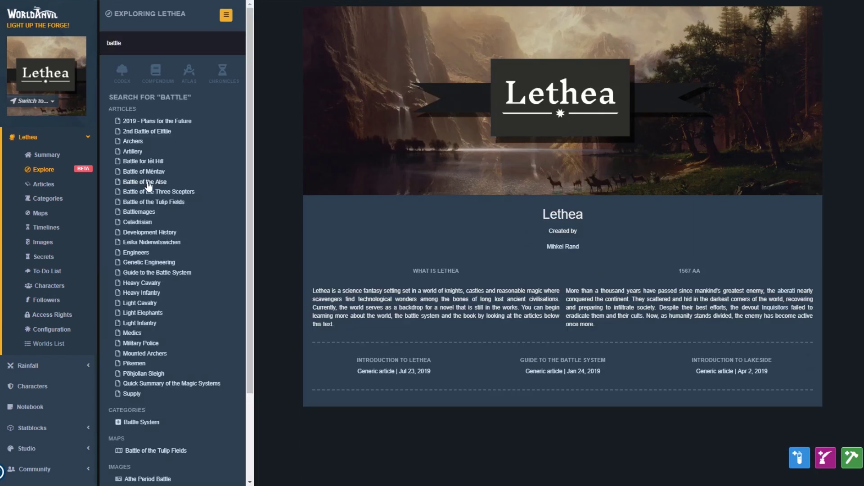
pyautogui.scroll(-6, 388, 193)
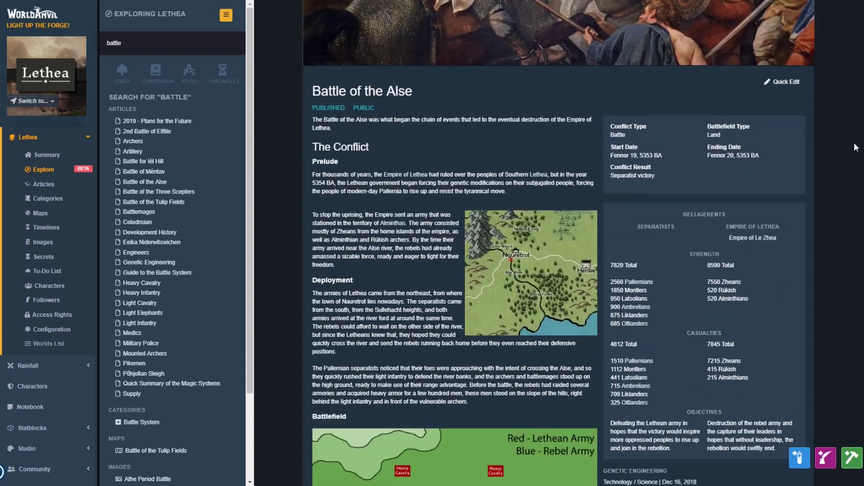
pyautogui.moveTo(388, 193)
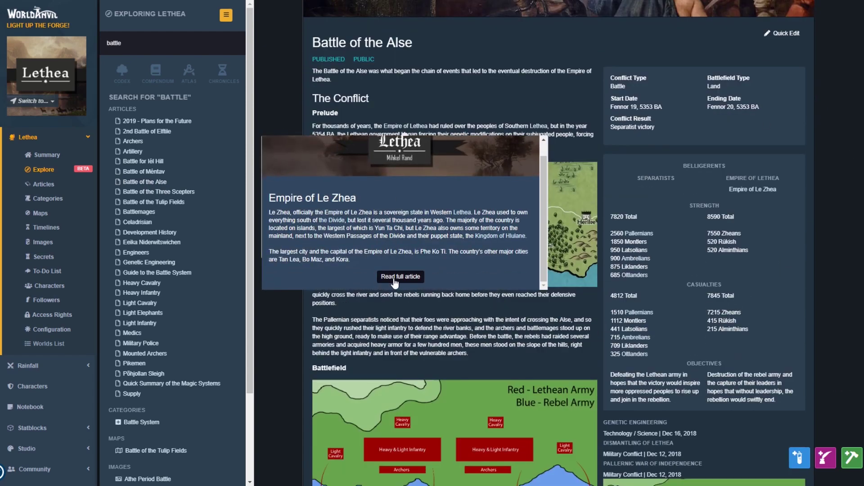
pyautogui.click(394, 278)
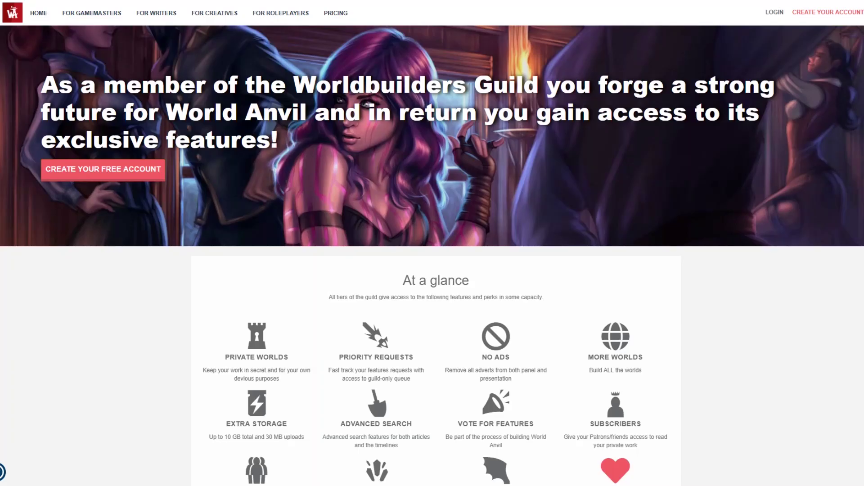
# - Scroll the Guild page past the feature perks to the Freeman-through-Grandmaster pricing tier shields
pyautogui.scroll(-3, 433, 243)
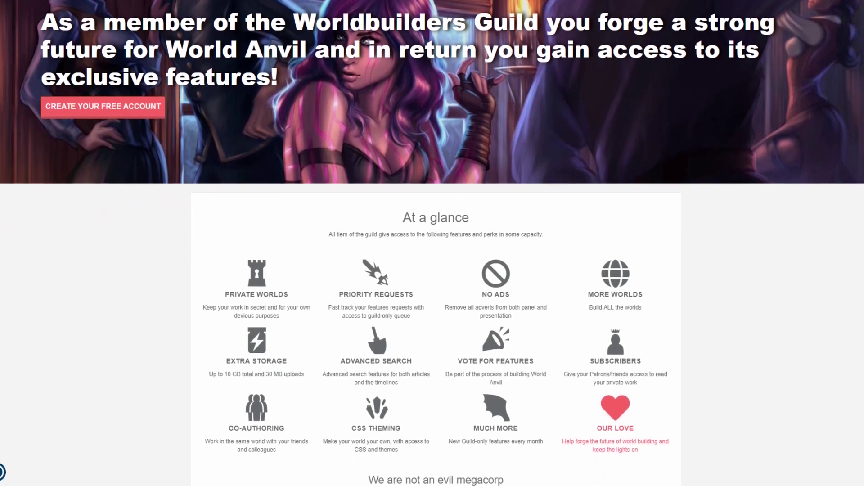
pyautogui.scroll(-3, 432, 244)
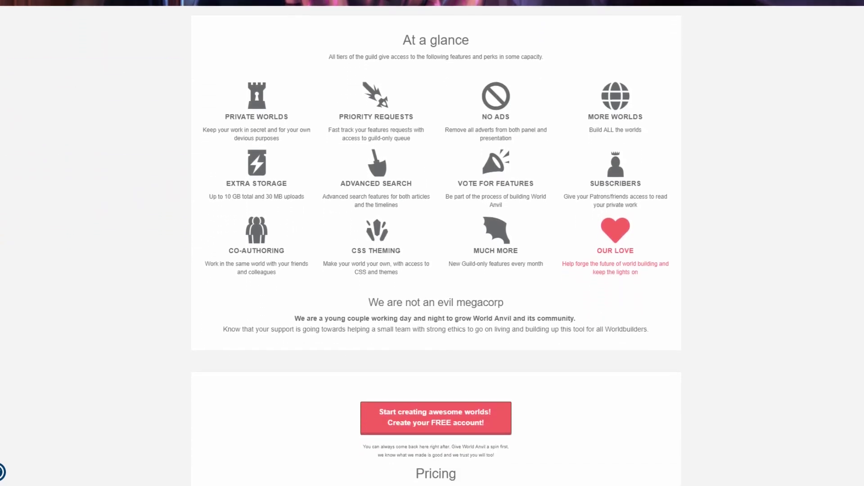
pyautogui.scroll(-3, 432, 243)
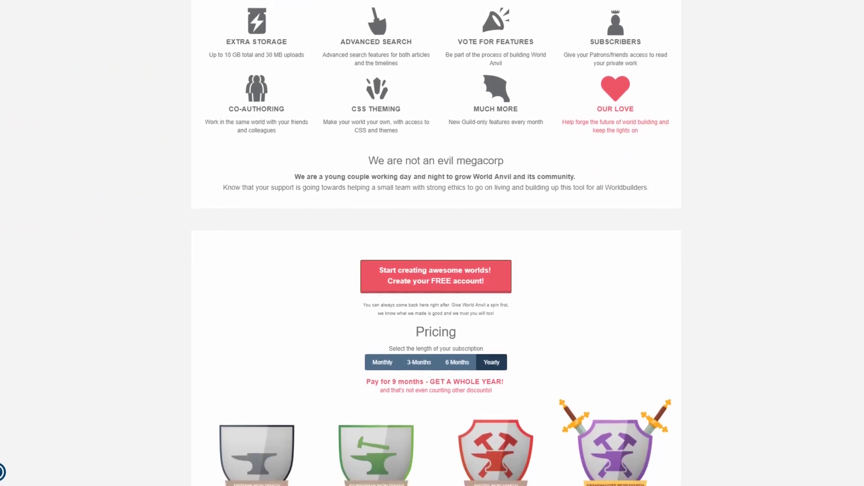
pyautogui.scroll(-1, 436, 243)
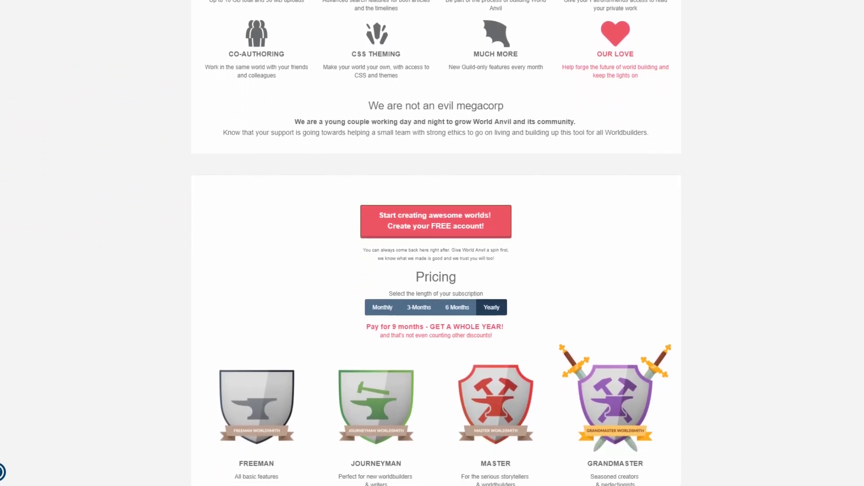